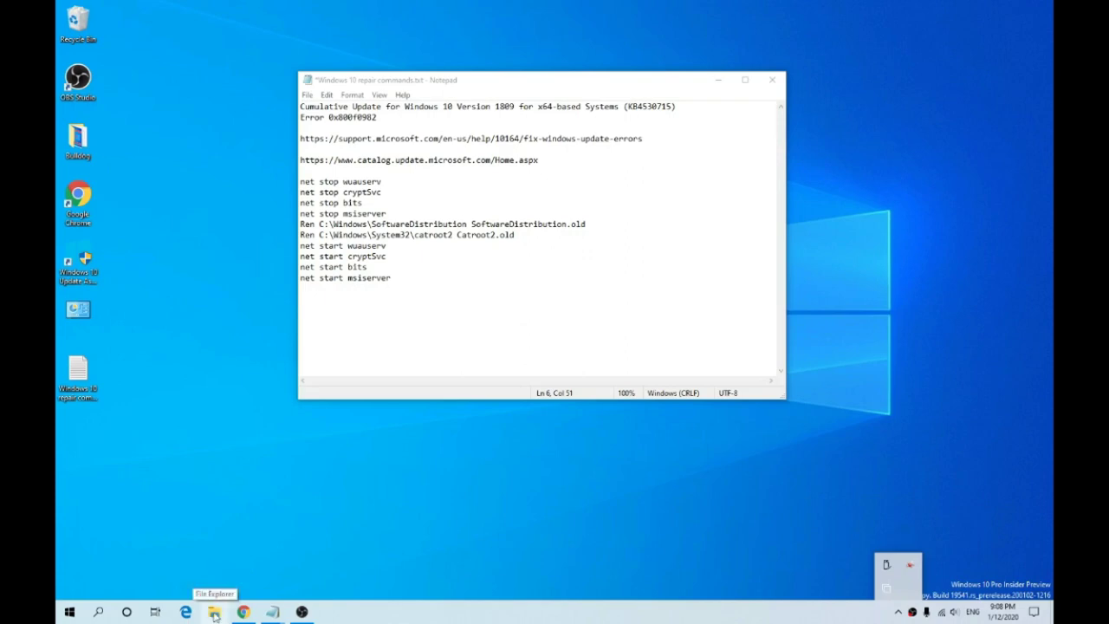
- Check the free space on Local Disk (C:) in File Explorer, and close the window
{"action": "left_click", "coordinate": [214, 613]}
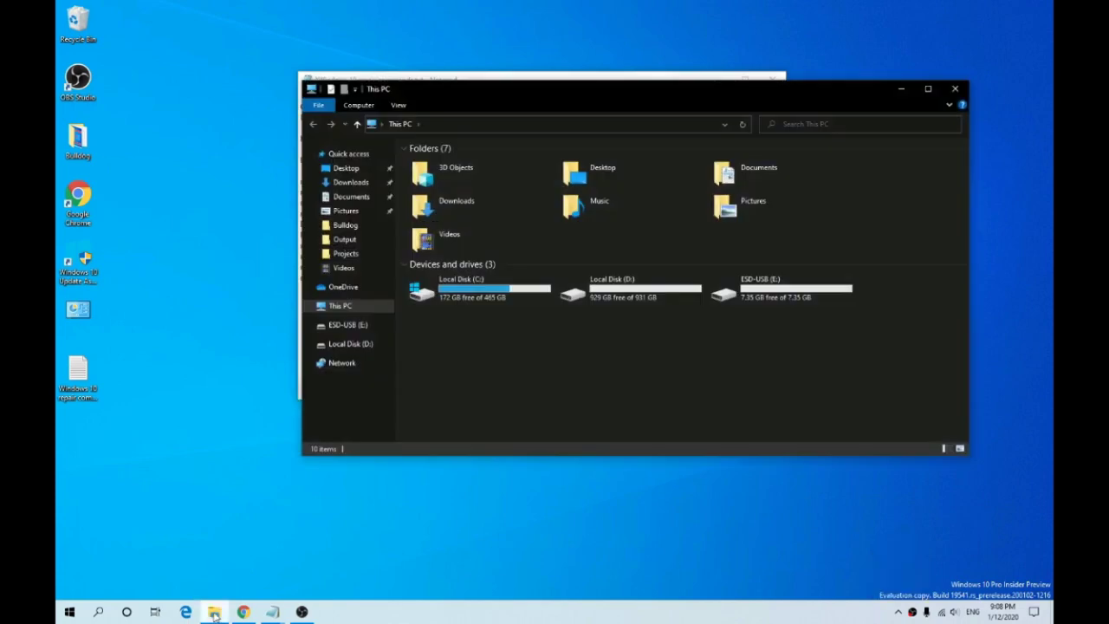
{"action": "left_click", "coordinate": [341, 306]}
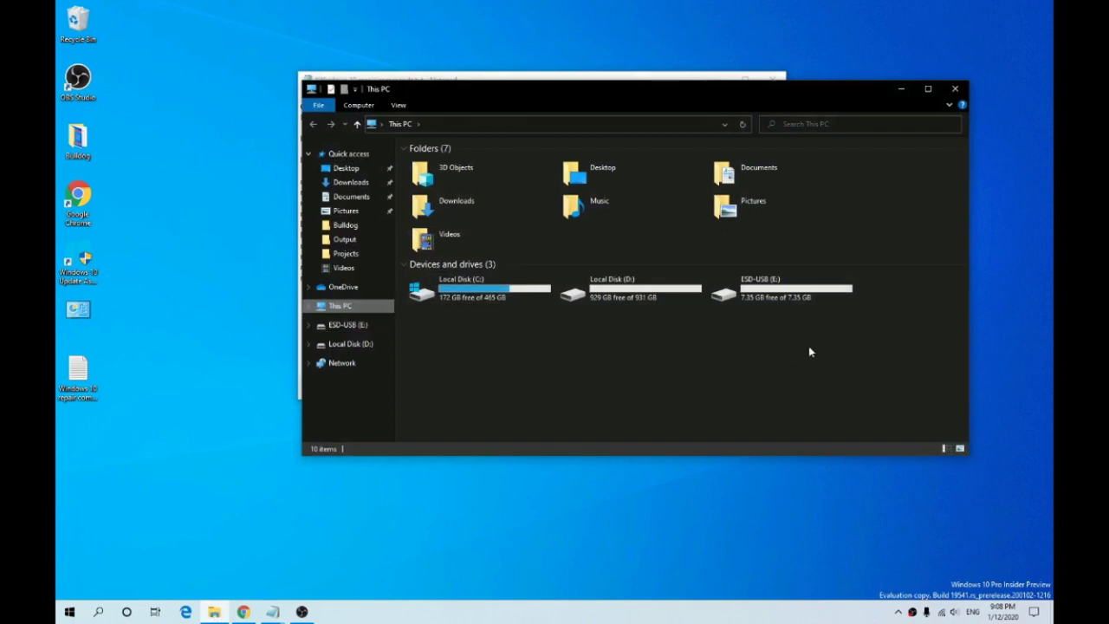
{"action": "left_click_drag", "start_coordinate": [810, 351], "coordinate": [501, 324]}
{"action": "left_click", "coordinate": [498, 335]}
{"action": "left_click", "coordinate": [483, 301]}
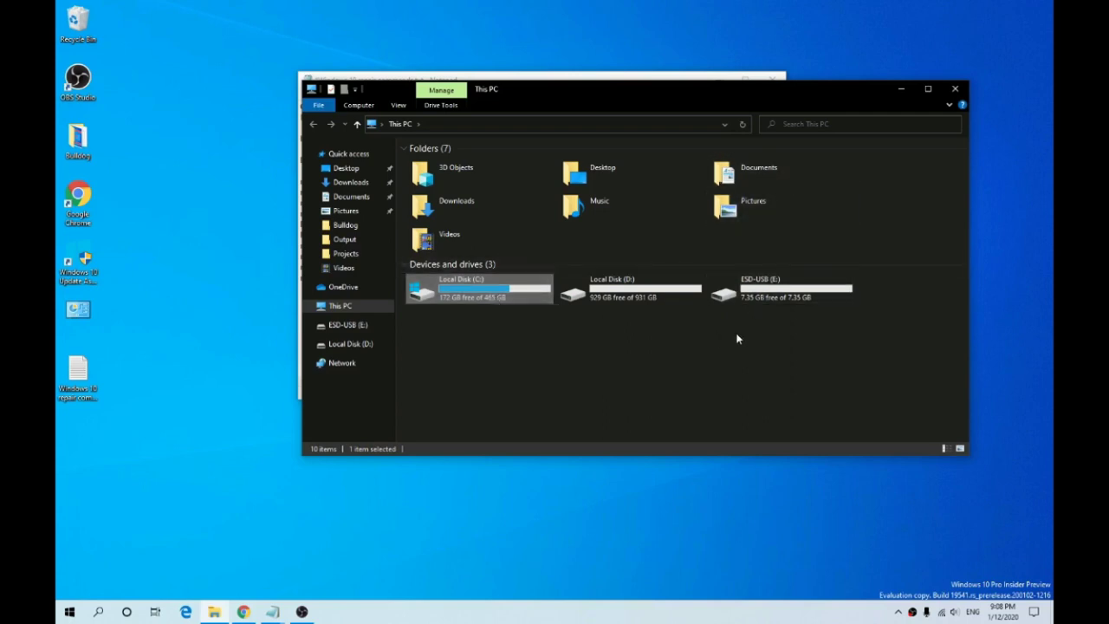
{"action": "left_click", "coordinate": [957, 90]}
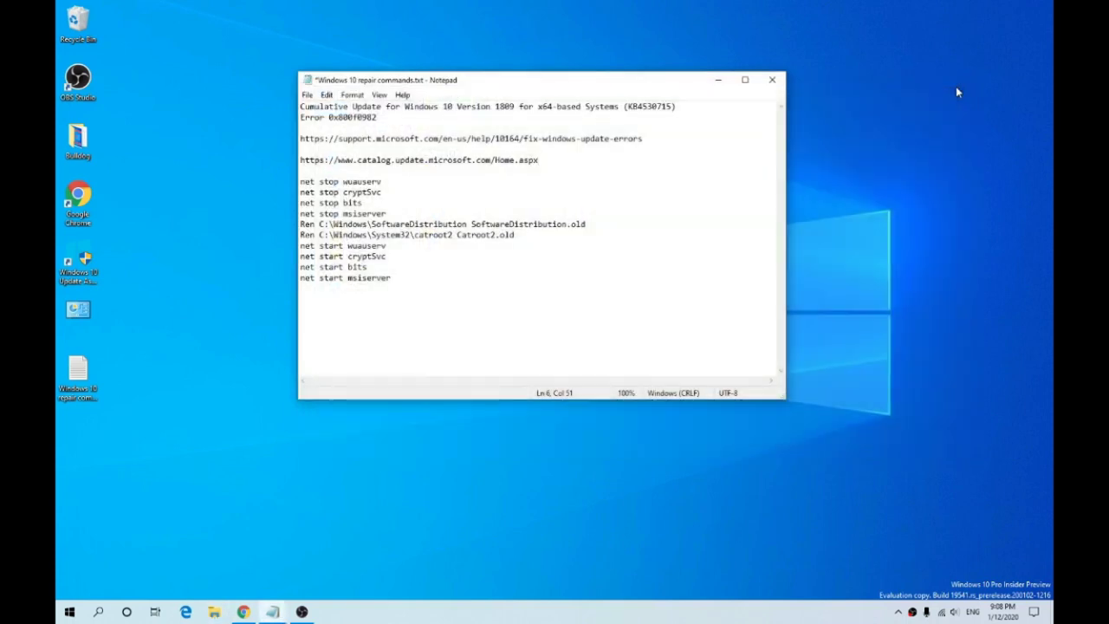
- Copy the support.microsoft.com fix-windows-update-errors link from the Notepad notes and open it in a maximized Chrome window
{"action": "left_click_drag", "start_coordinate": [646, 139], "coordinate": [309, 138]}
{"action": "left_click", "coordinate": [303, 138]}
{"action": "left_click", "coordinate": [643, 138], "text": "shift"}
{"action": "right_click", "coordinate": [634, 140]}
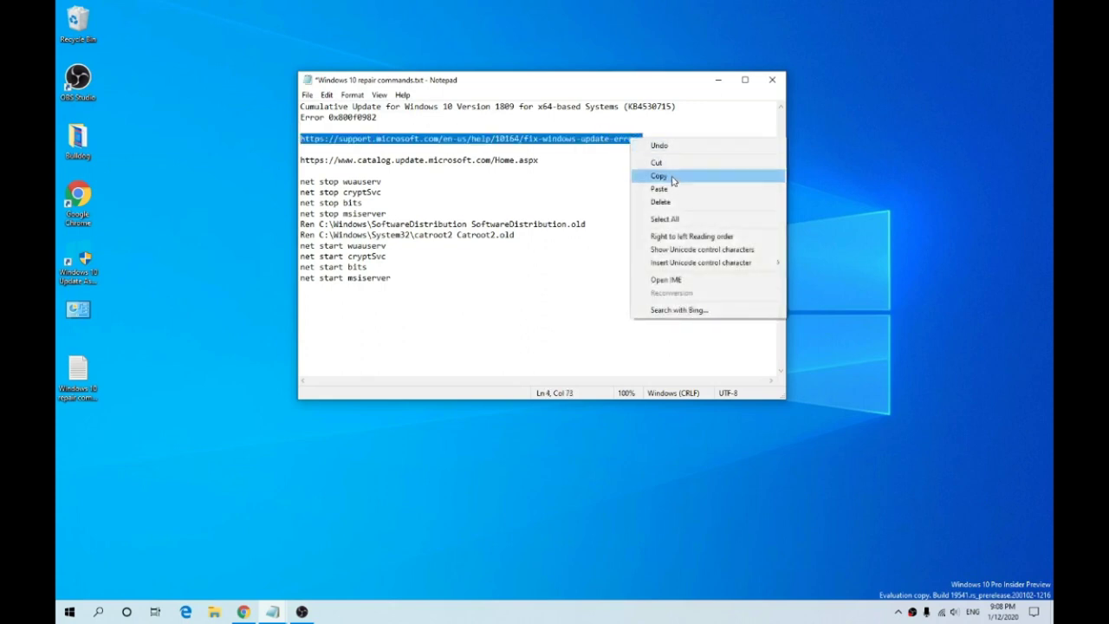
{"action": "left_click", "coordinate": [660, 176]}
{"action": "double_click", "coordinate": [78, 198]}
{"action": "key", "text": "ctrl+v"}
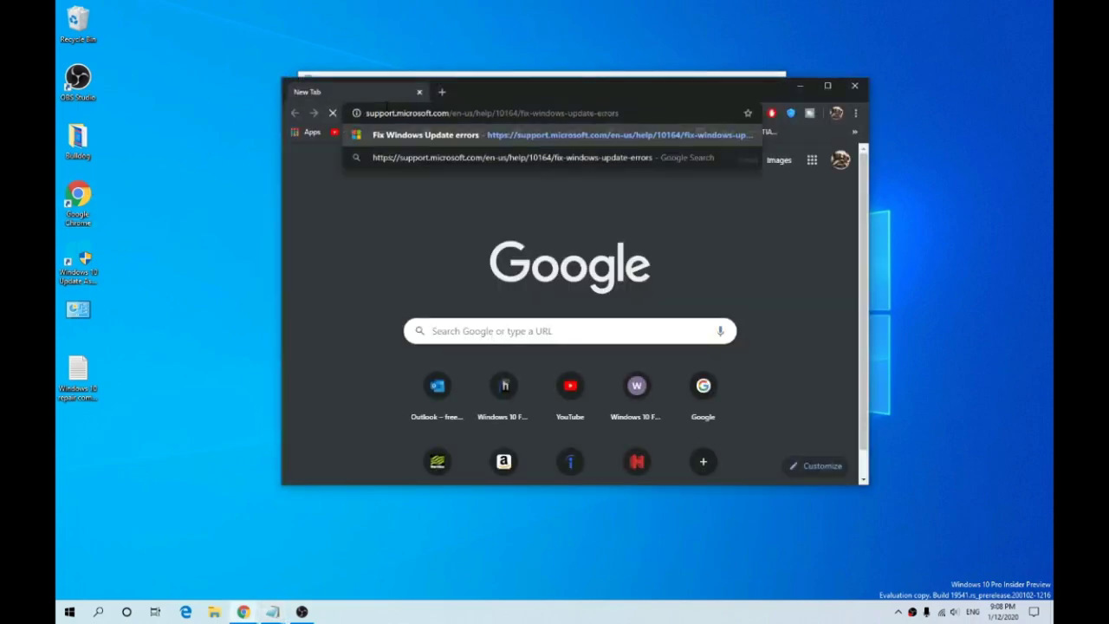
{"action": "key", "text": "Return"}
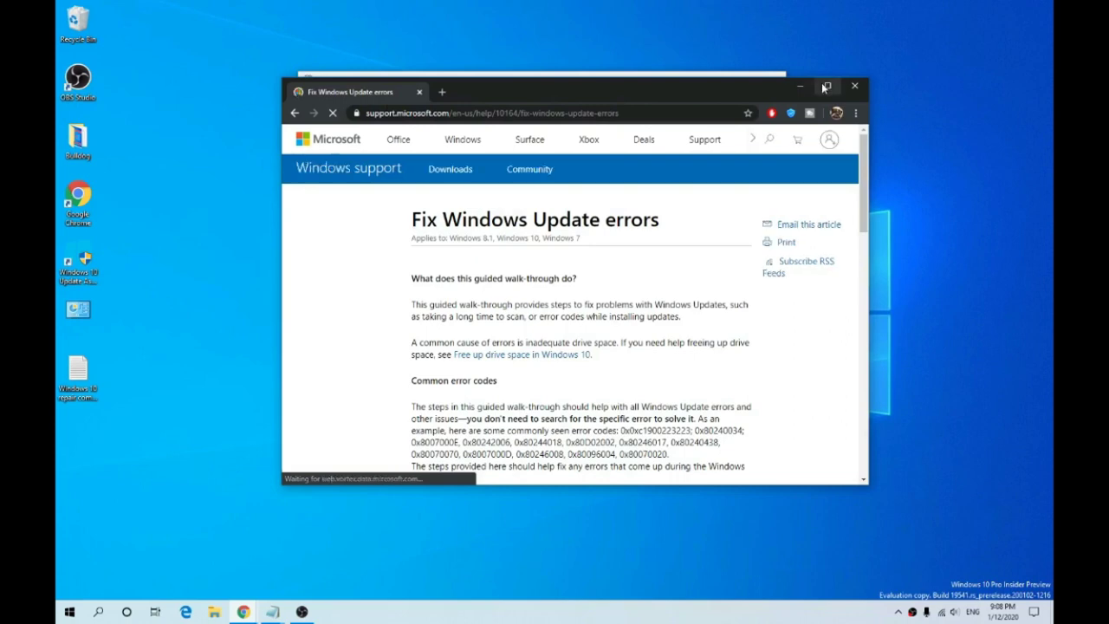
{"action": "left_click", "coordinate": [826, 85]}
- Choose Windows 10 as the version with the error and download the Windows Update Troubleshooter
{"action": "left_click_drag", "start_coordinate": [264, 125], "coordinate": [557, 166]}
{"action": "scroll", "coordinate": [520, 227], "scroll_direction": "down", "scroll_amount": 3}
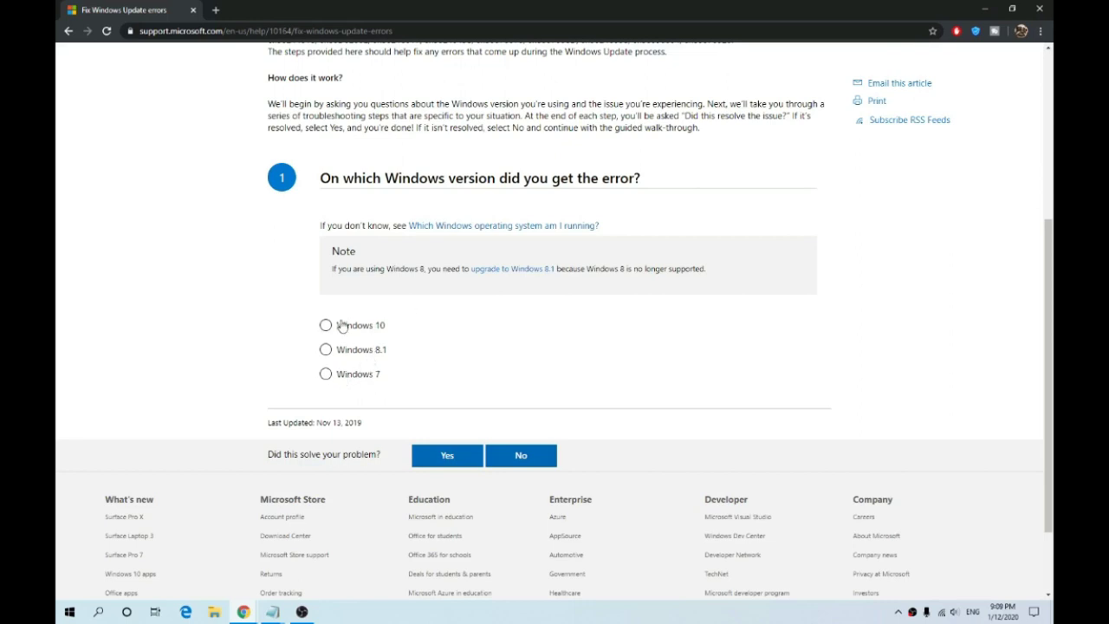
{"action": "left_click", "coordinate": [342, 327]}
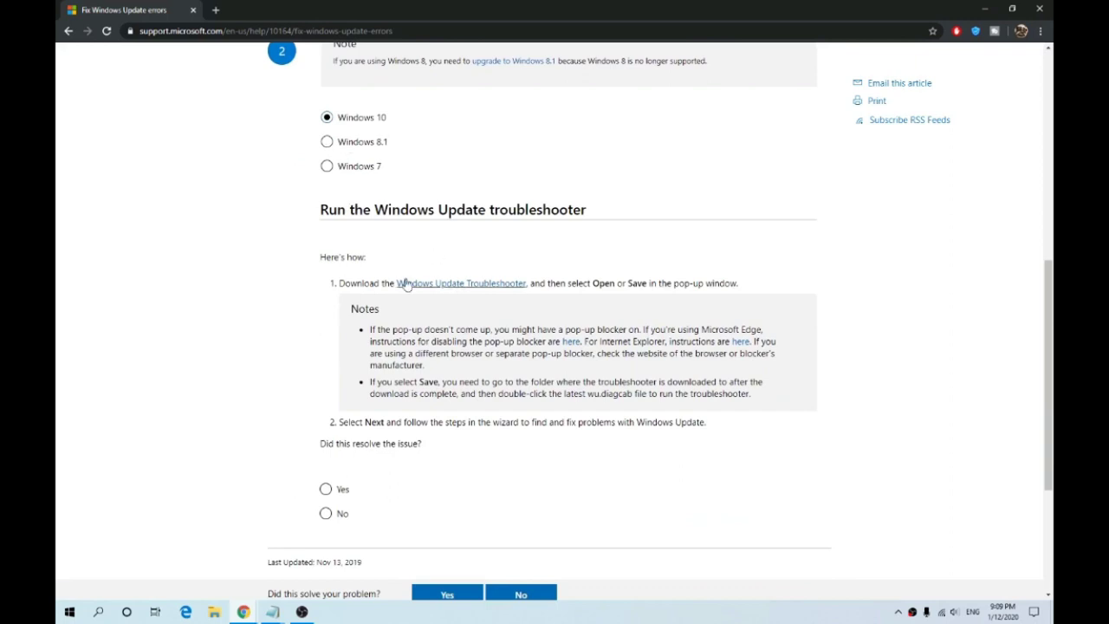
{"action": "left_click", "coordinate": [483, 286]}
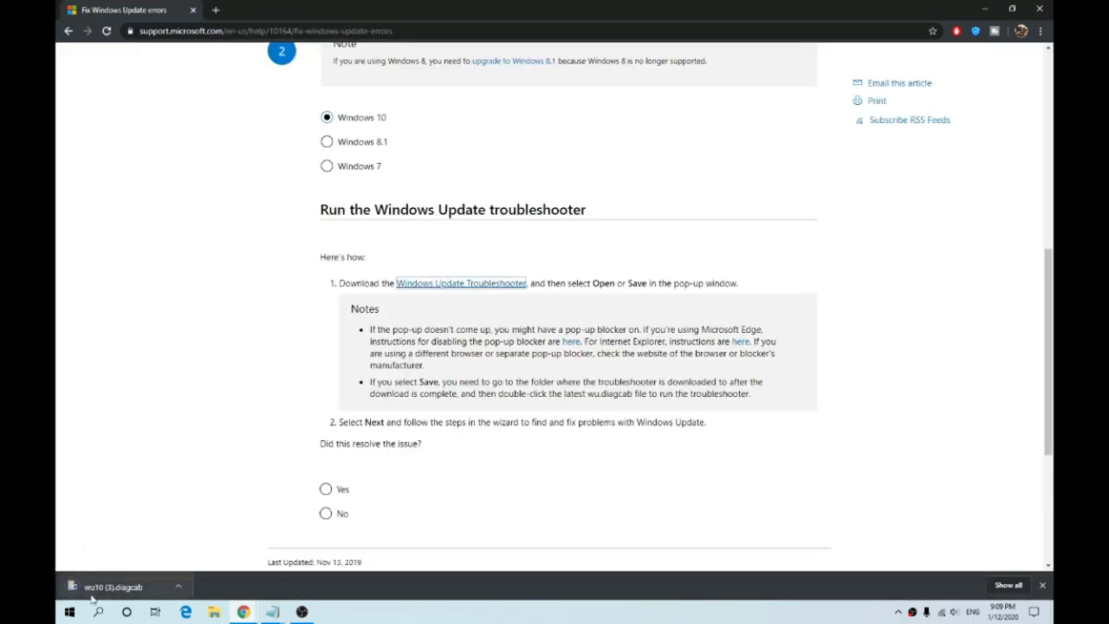
- Run the downloaded troubleshooter for Windows Update and restart troubleshooting as an administrator
{"action": "left_click", "coordinate": [139, 589]}
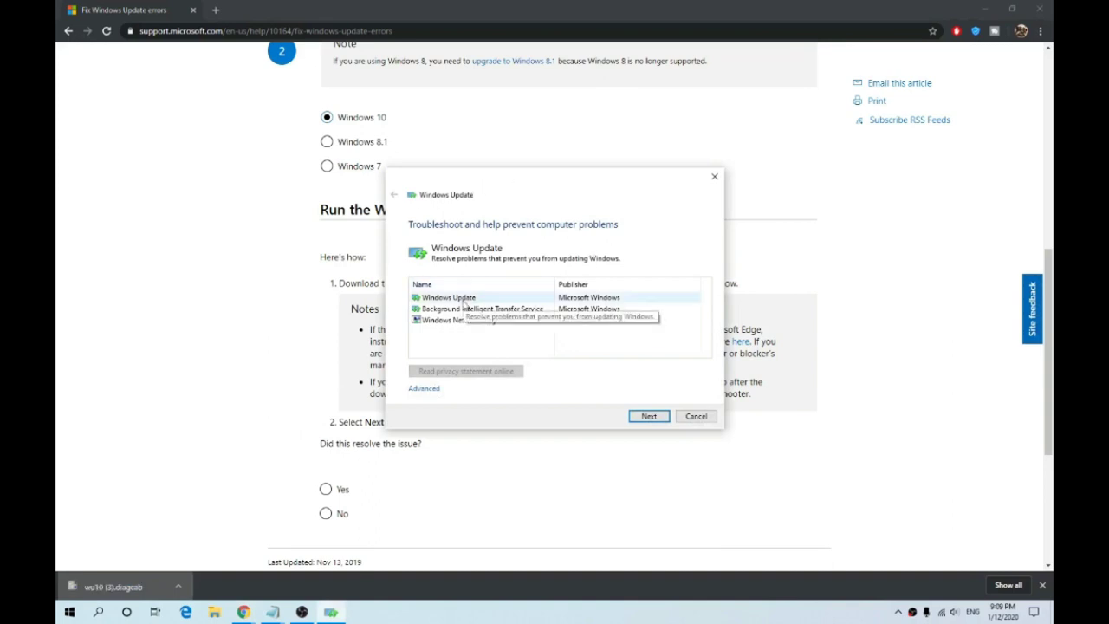
{"action": "left_click", "coordinate": [464, 299]}
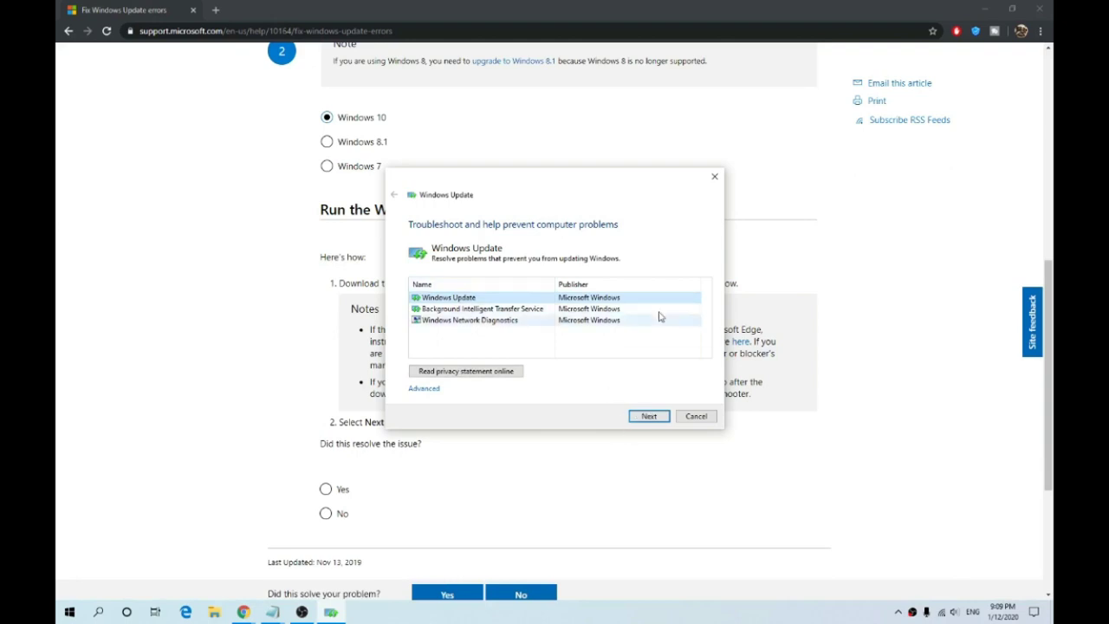
{"action": "left_click", "coordinate": [650, 416]}
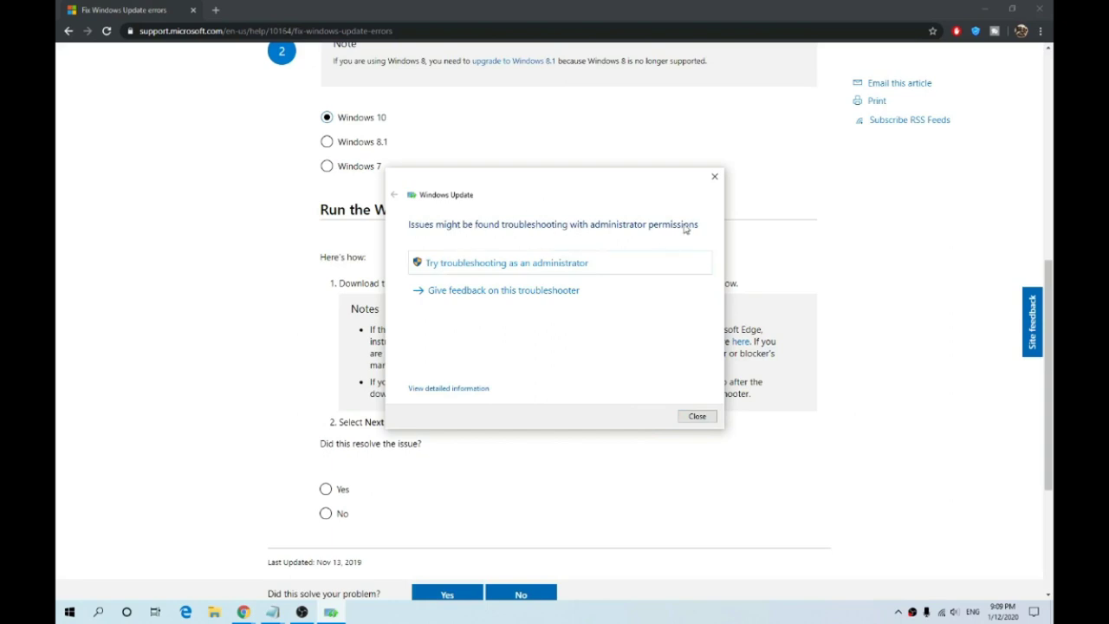
{"action": "left_click", "coordinate": [556, 264]}
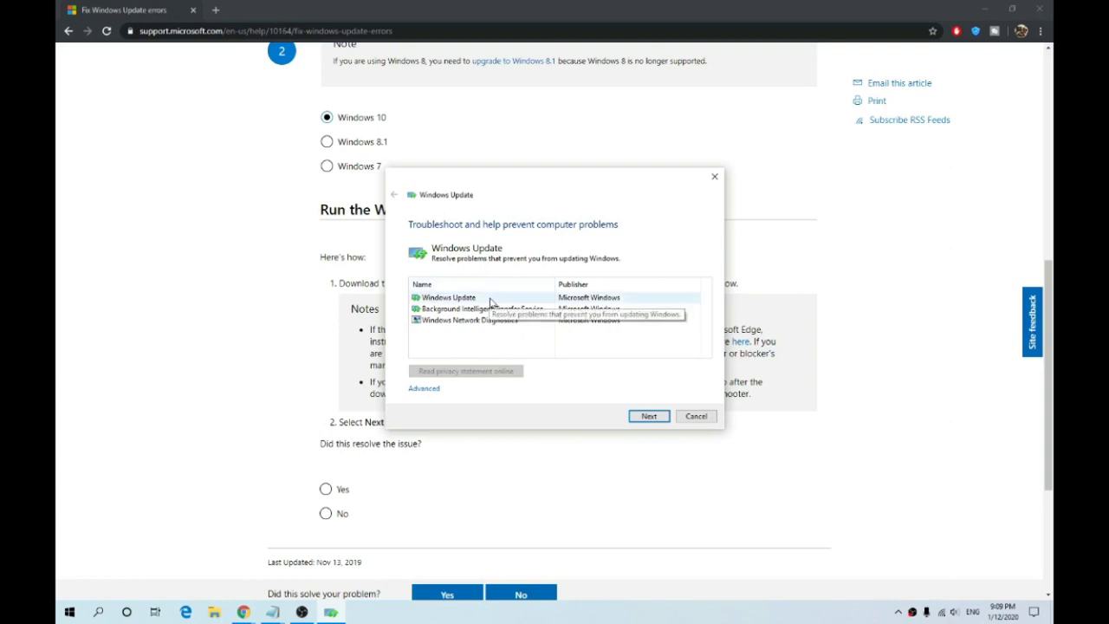
- Run the Windows Update troubleshooting with administrator permissions, then close the troubleshooter and minimize the browser
{"action": "left_click", "coordinate": [491, 301]}
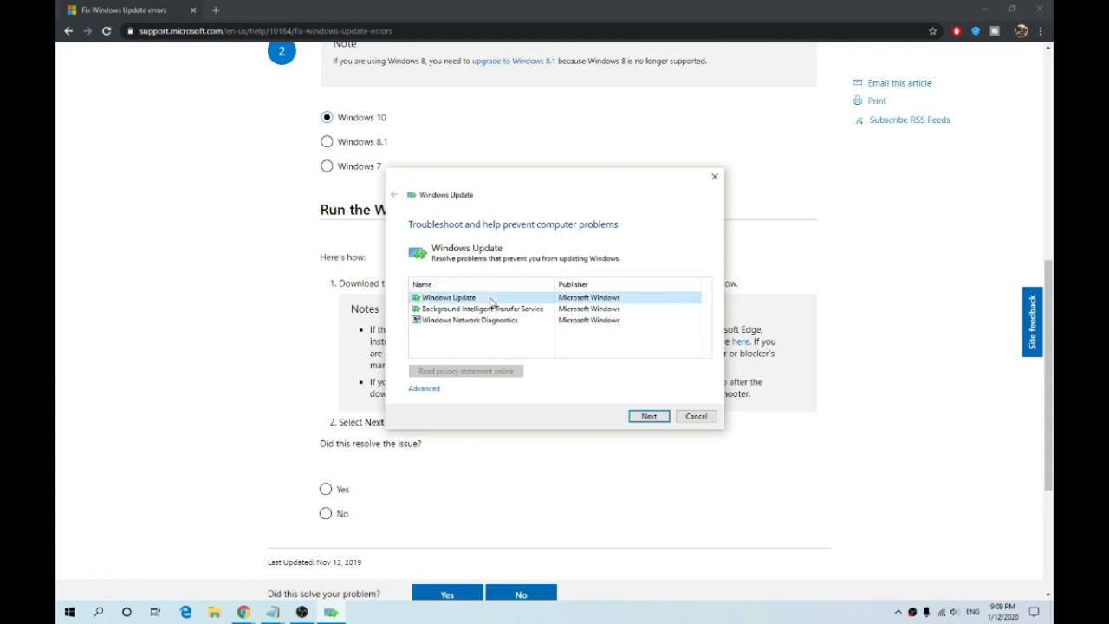
{"action": "left_click", "coordinate": [649, 417]}
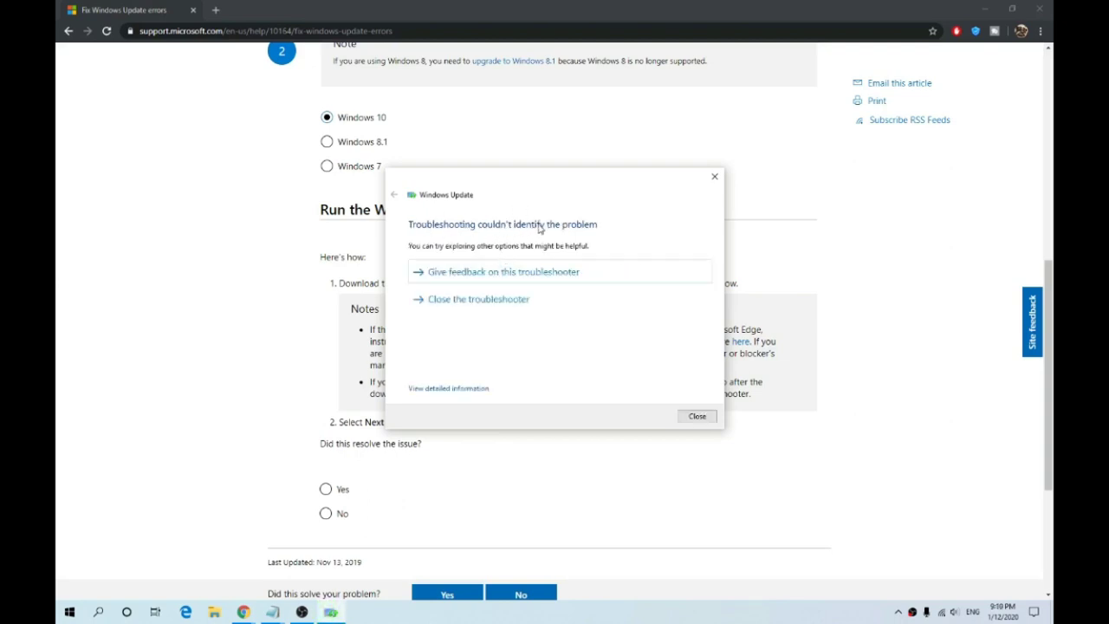
{"action": "left_click", "coordinate": [697, 417]}
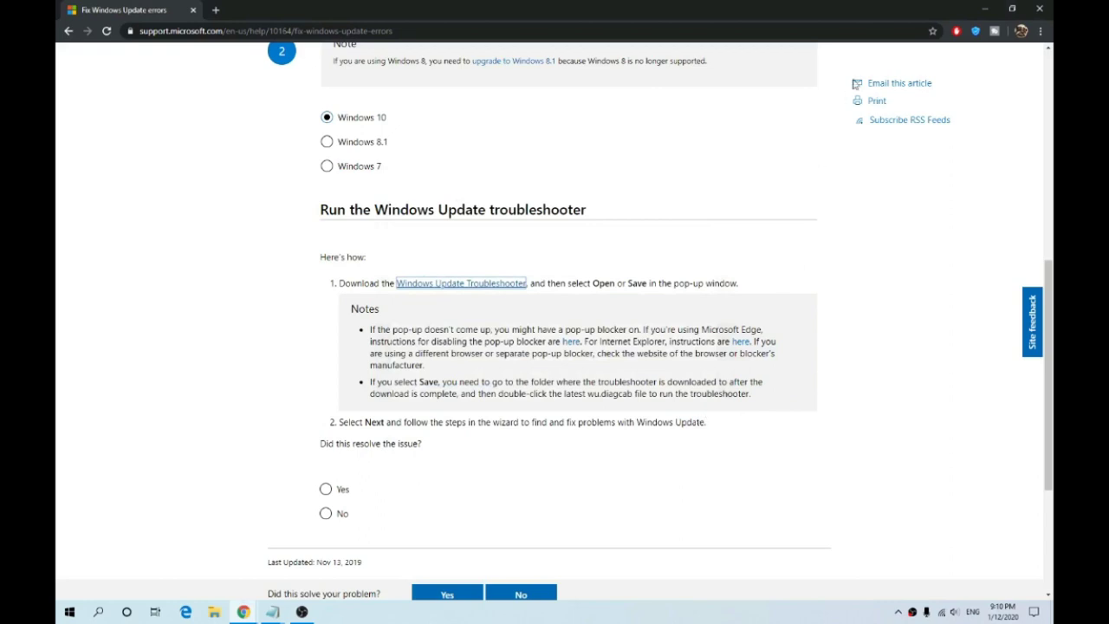
{"action": "left_click", "coordinate": [983, 9]}
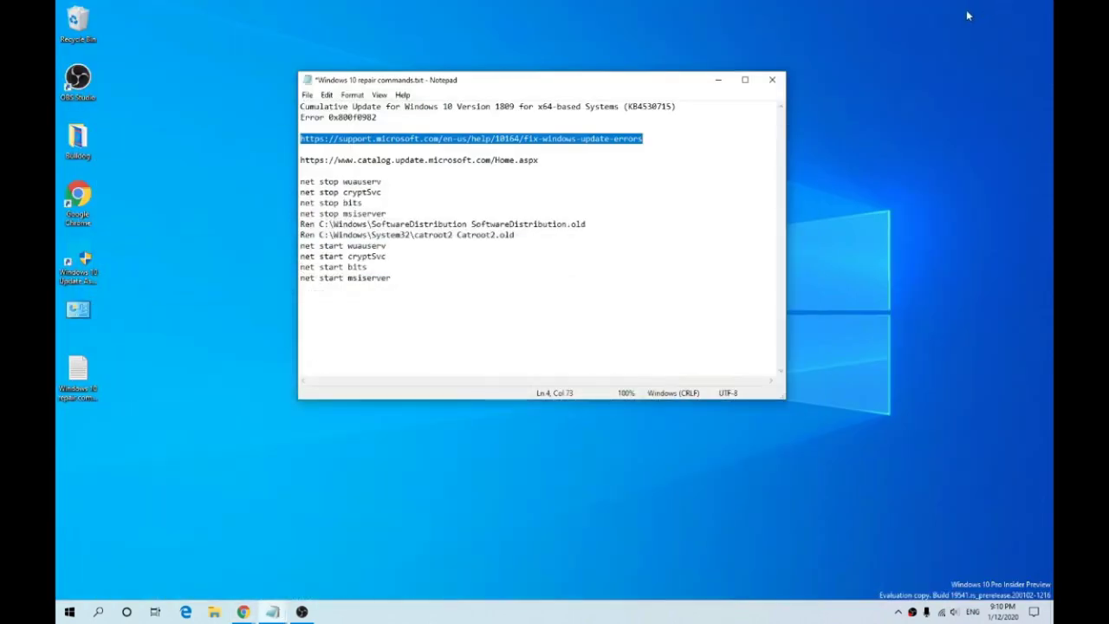
- Copy the catalog.update.microsoft.com link from the Notepad notes and open it in a new maximized Chrome window
{"action": "left_click_drag", "start_coordinate": [542, 159], "coordinate": [300, 159]}
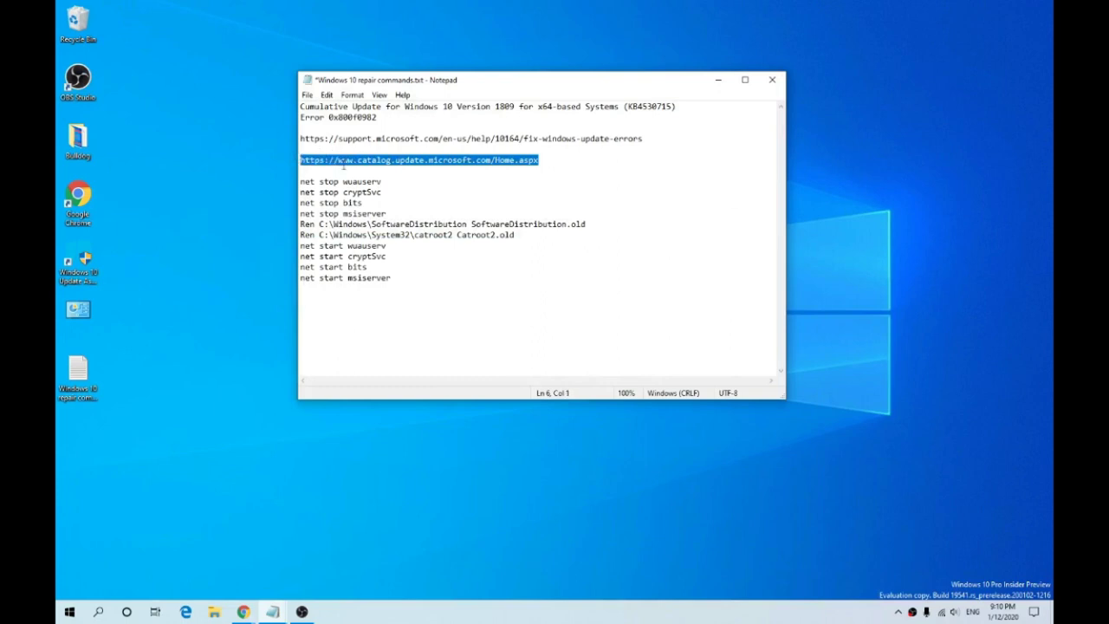
{"action": "right_click", "coordinate": [345, 160]}
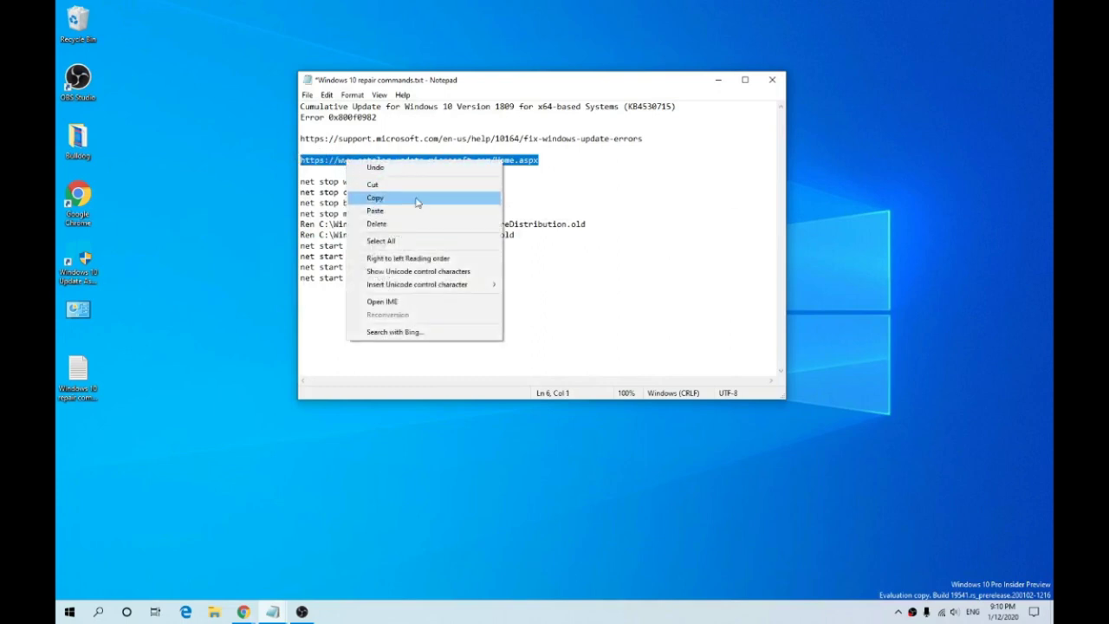
{"action": "left_click", "coordinate": [416, 198]}
{"action": "double_click", "coordinate": [84, 208]}
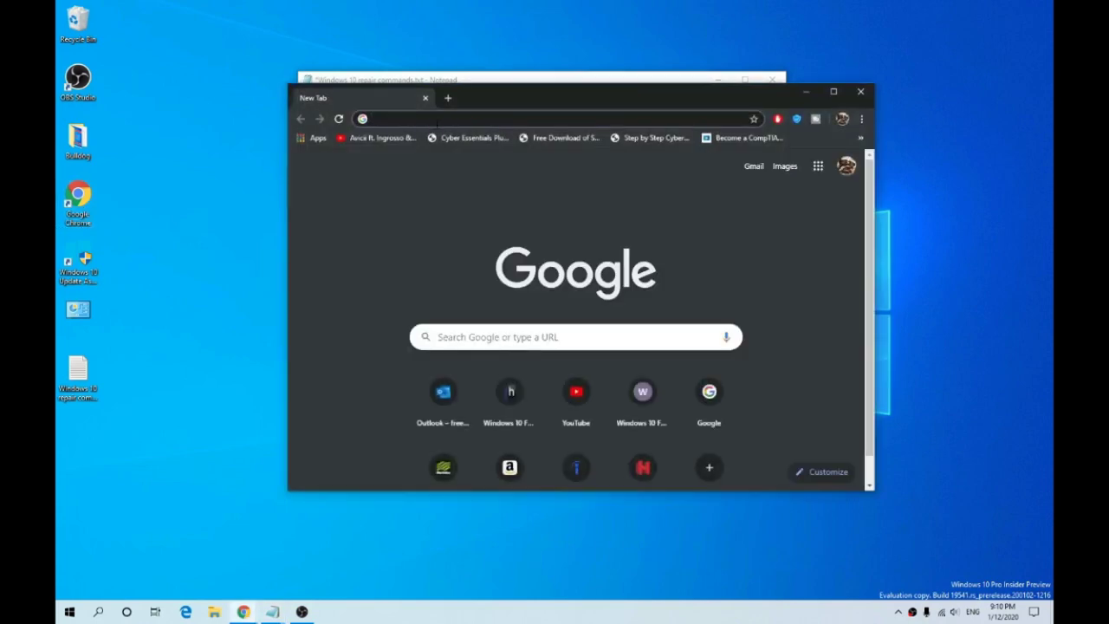
{"action": "key", "text": "ctrl+v"}
{"action": "key", "text": "Return"}
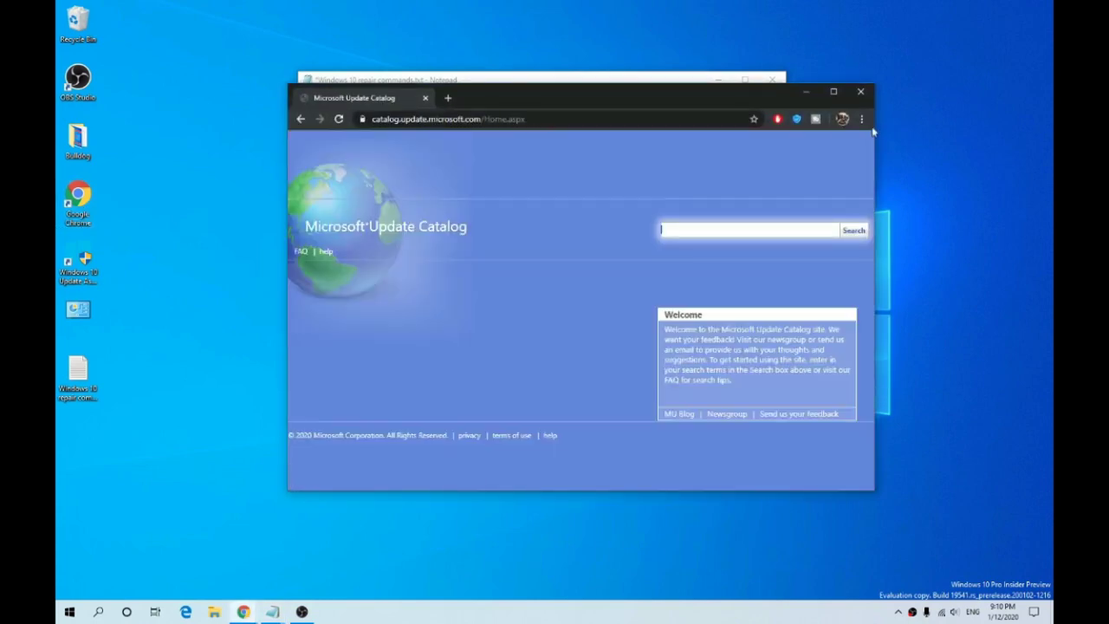
{"action": "left_click", "coordinate": [832, 92]}
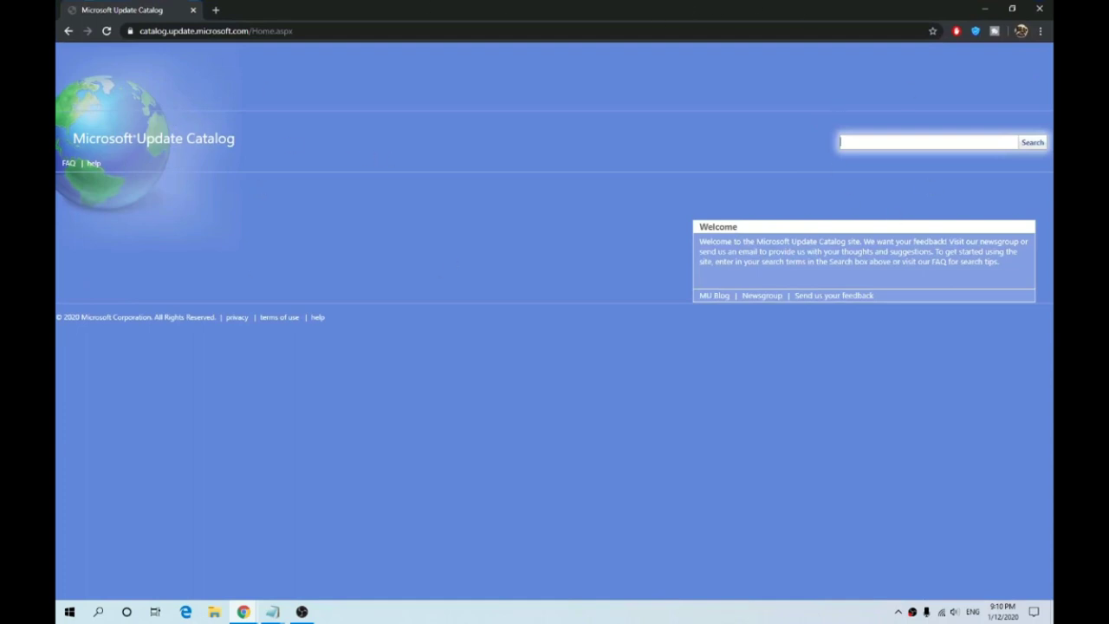
- Copy the update number KB4530715 from the Notepad notes and search the Microsoft Update Catalog for it
{"action": "left_click", "coordinate": [272, 611]}
{"action": "left_click", "coordinate": [304, 563]}
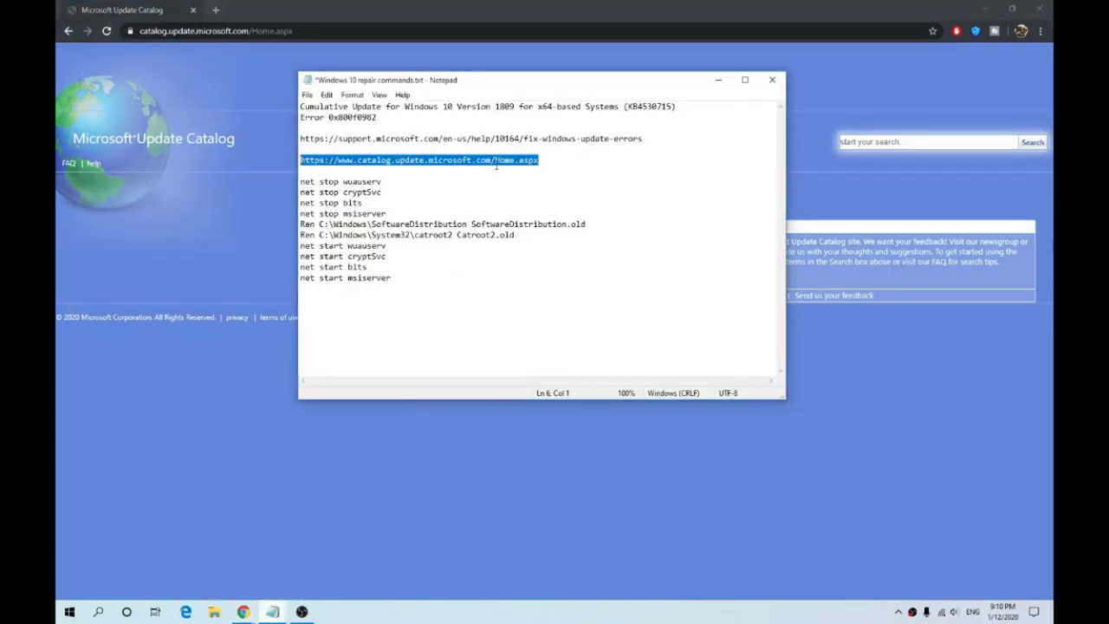
{"action": "left_click_drag", "start_coordinate": [627, 106], "coordinate": [674, 106]}
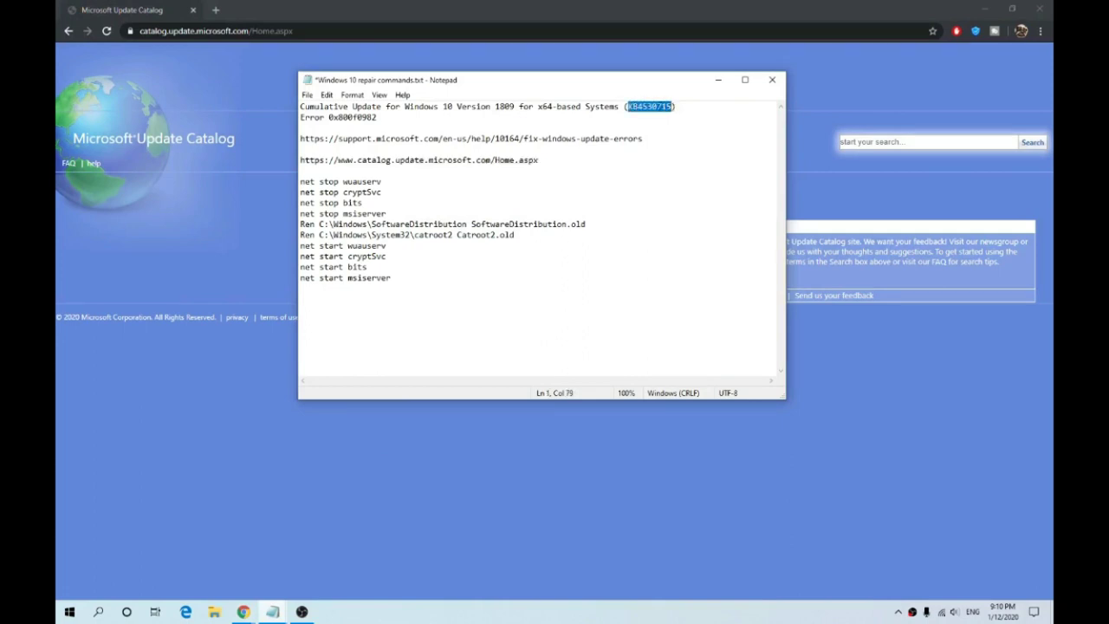
{"action": "right_click", "coordinate": [637, 107]}
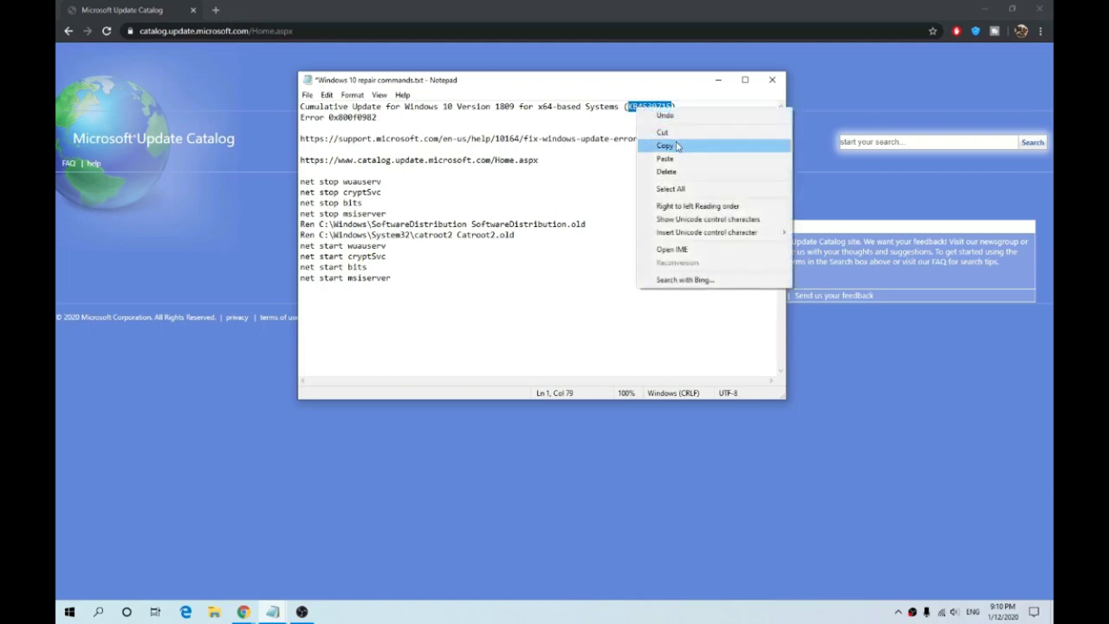
{"action": "left_click", "coordinate": [674, 146]}
{"action": "left_click", "coordinate": [907, 143]}
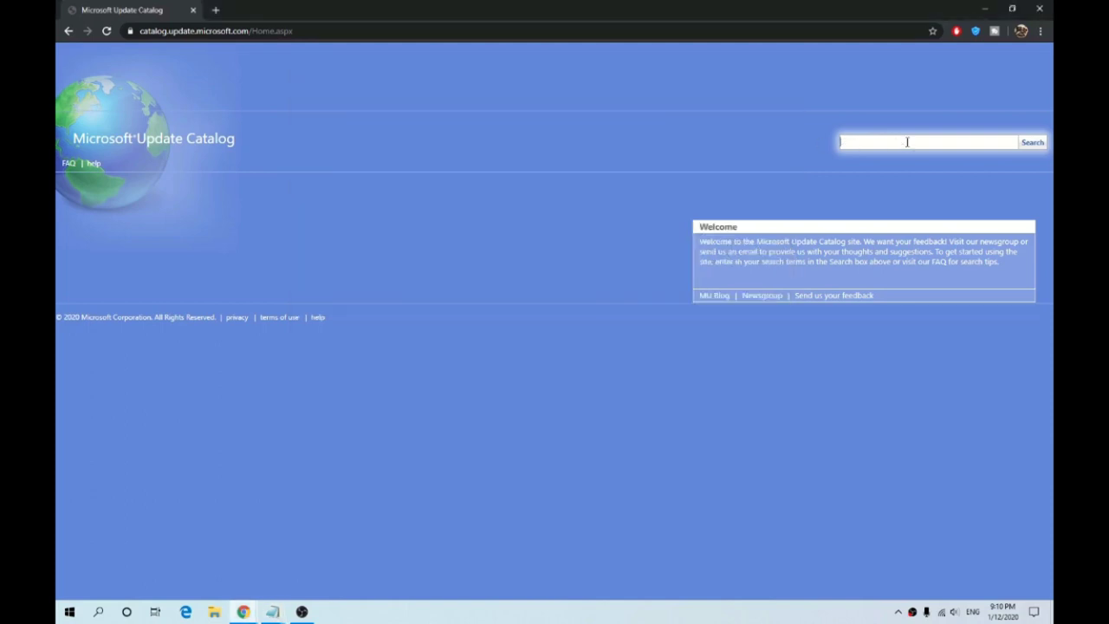
{"action": "right_click", "coordinate": [907, 143]}
{"action": "left_click", "coordinate": [932, 229]}
{"action": "left_click", "coordinate": [1033, 143]}
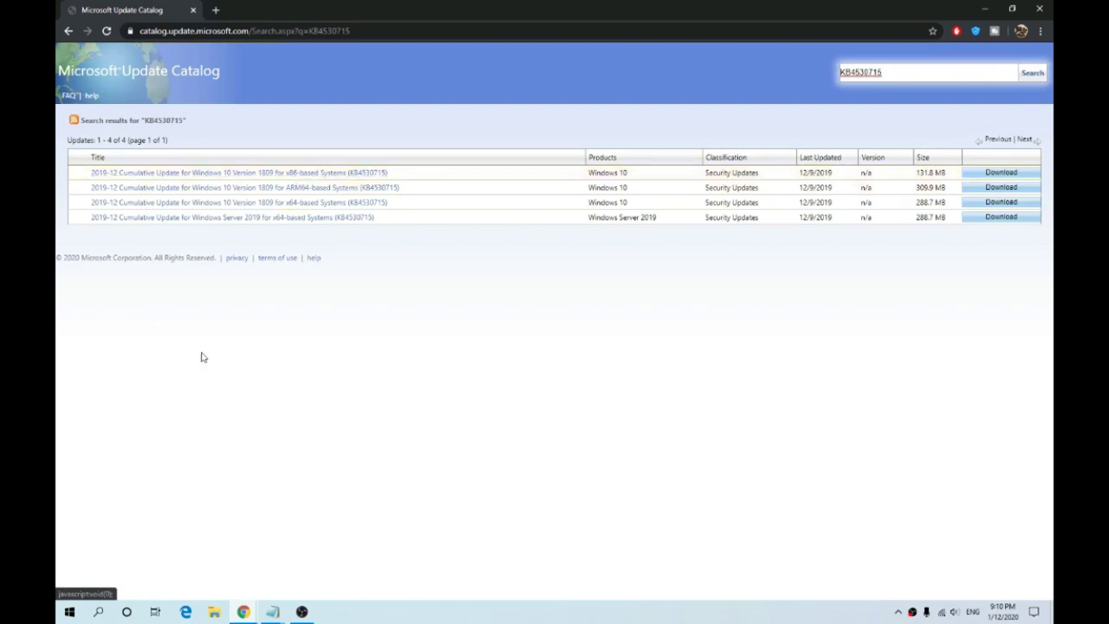
- Check the PC's system type in the device specifications on the About page, and close Settings
{"action": "right_click", "coordinate": [72, 612]}
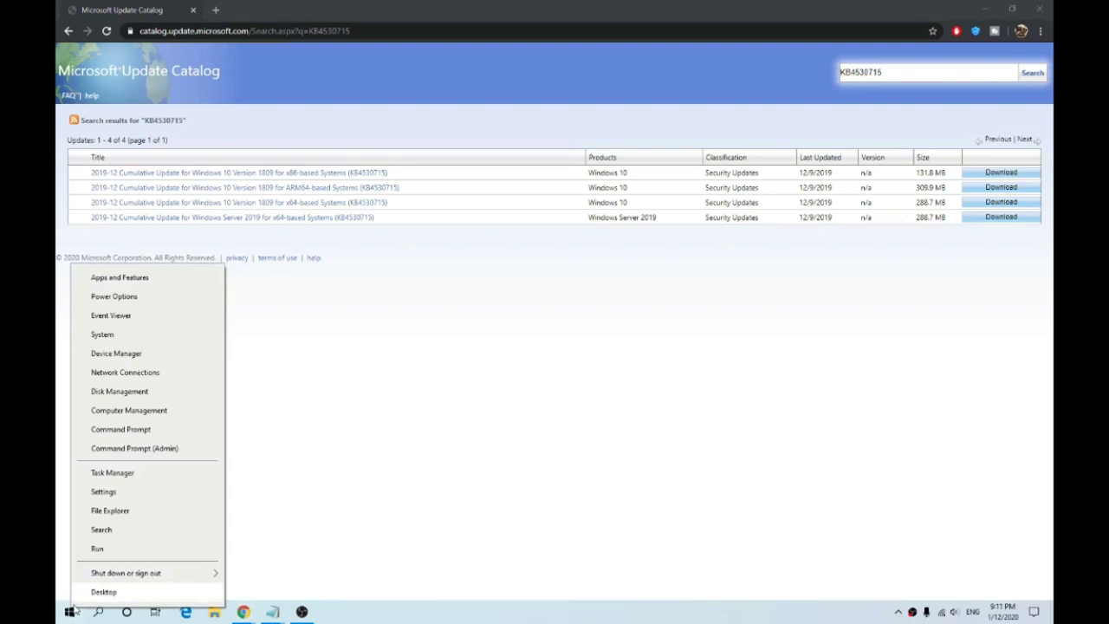
{"action": "left_click", "coordinate": [136, 337]}
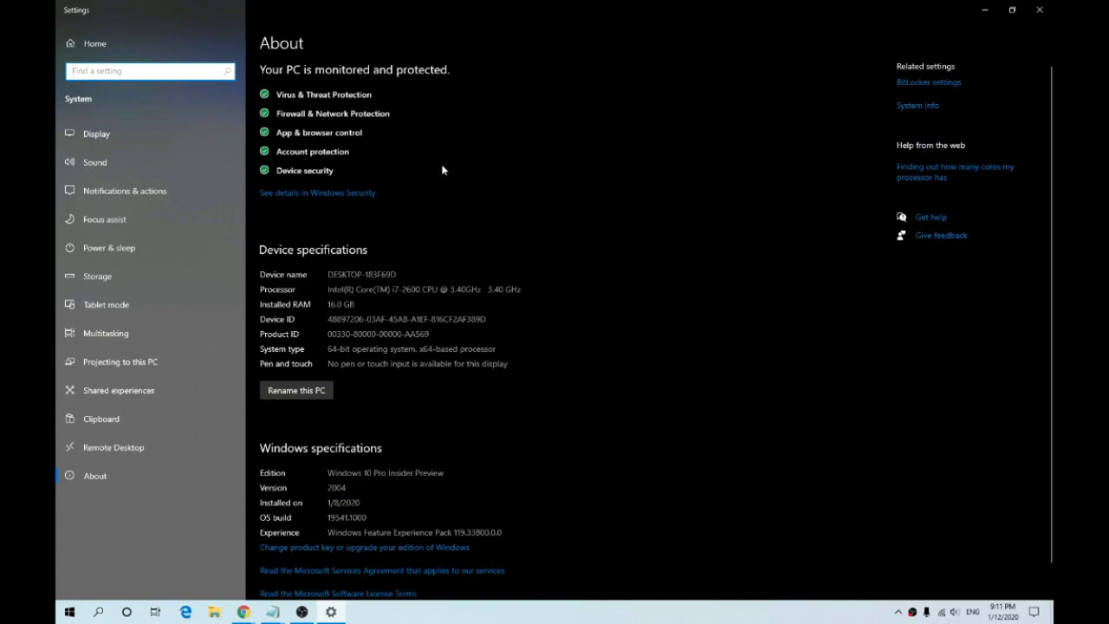
{"action": "scroll", "coordinate": [442, 170], "scroll_direction": "down", "scroll_amount": 1}
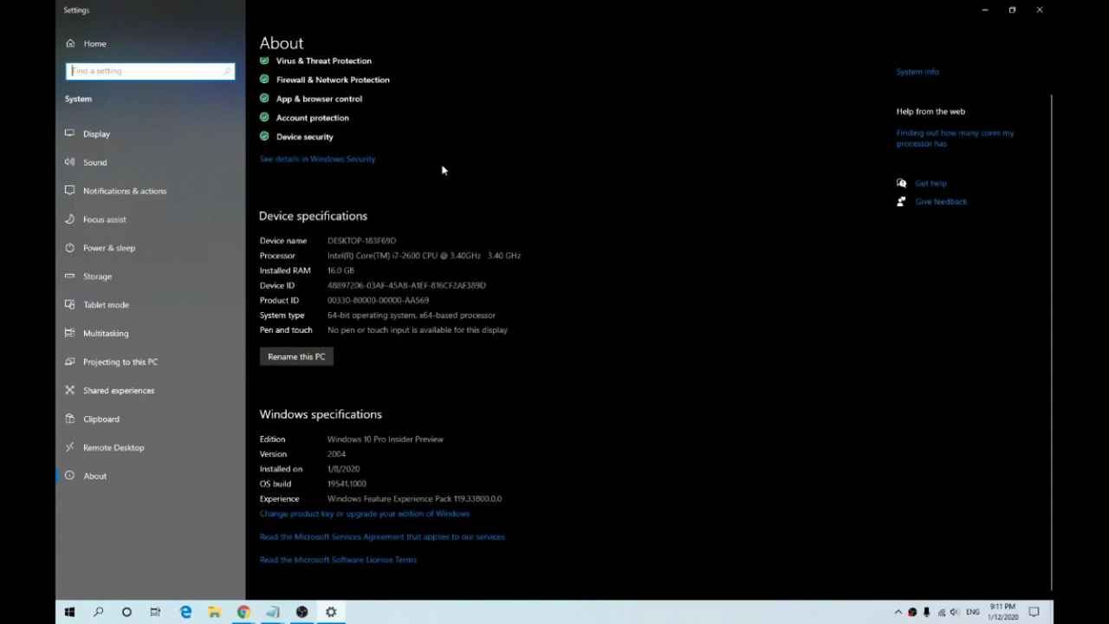
{"action": "left_click", "coordinate": [382, 320]}
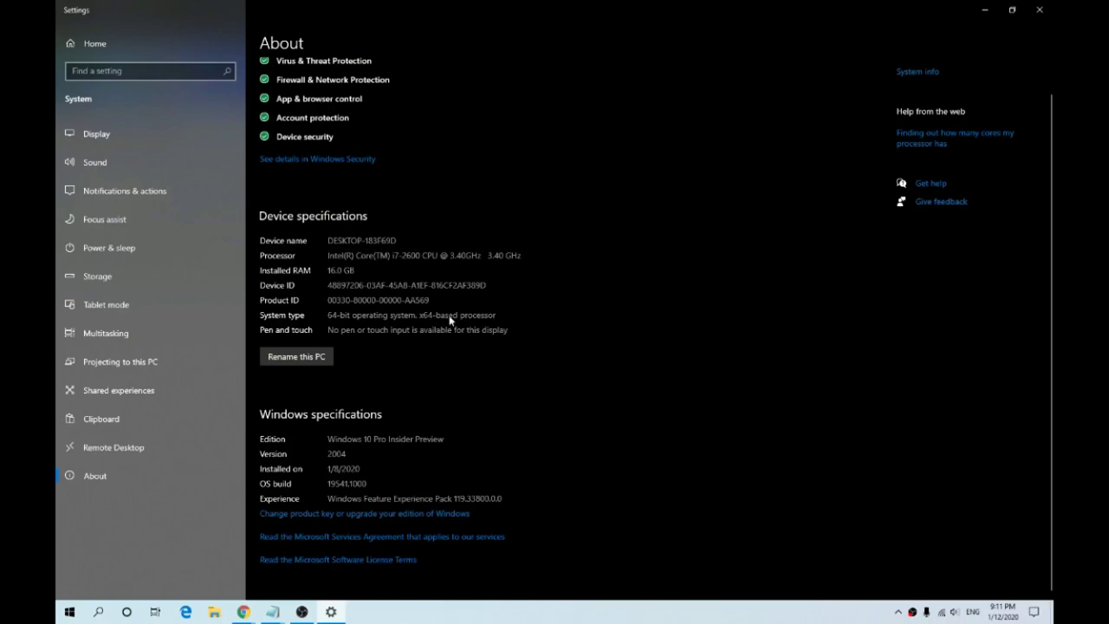
{"action": "left_click", "coordinate": [1039, 9]}
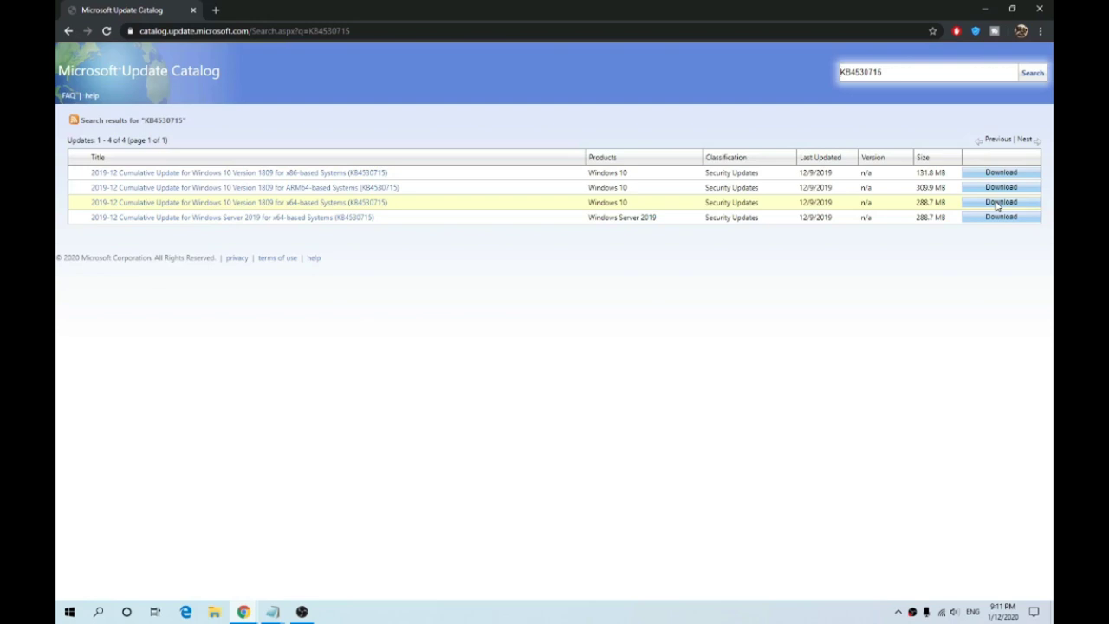
- Close the Update Catalog window, open Command Prompt as administrator and place it beside the Notepad notes
{"action": "left_click", "coordinate": [1046, 8]}
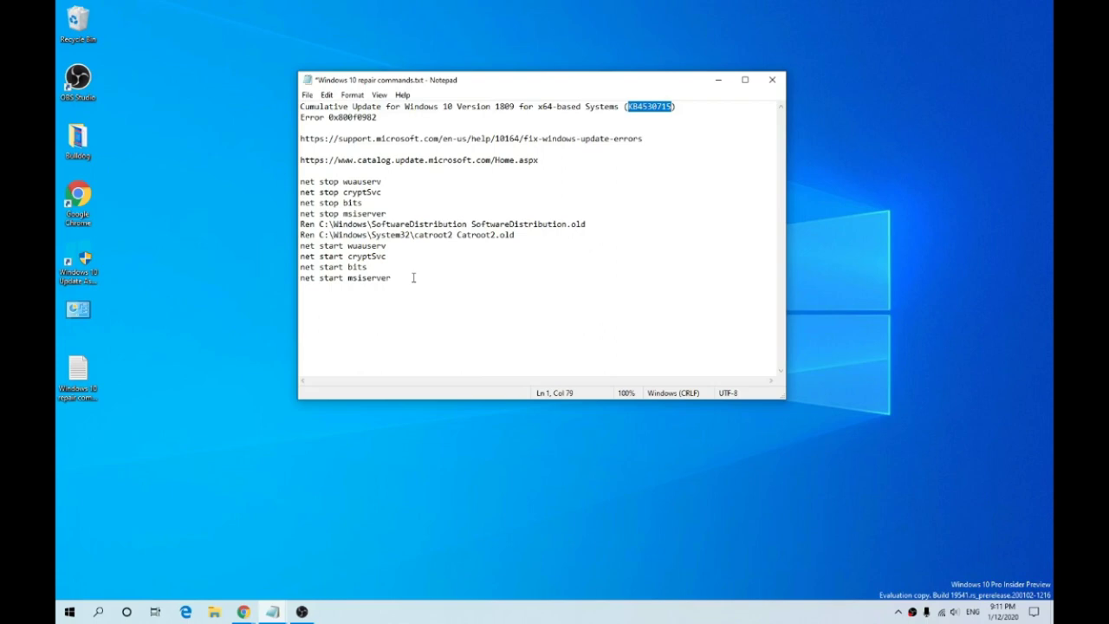
{"action": "left_click", "coordinate": [65, 612]}
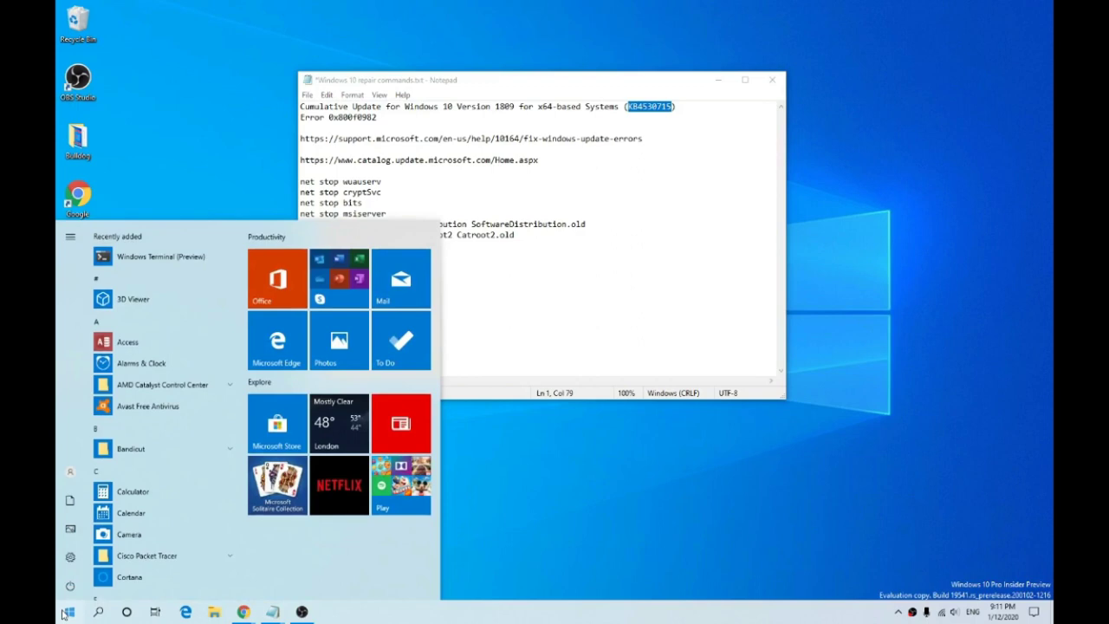
{"action": "type", "text": "cmd"}
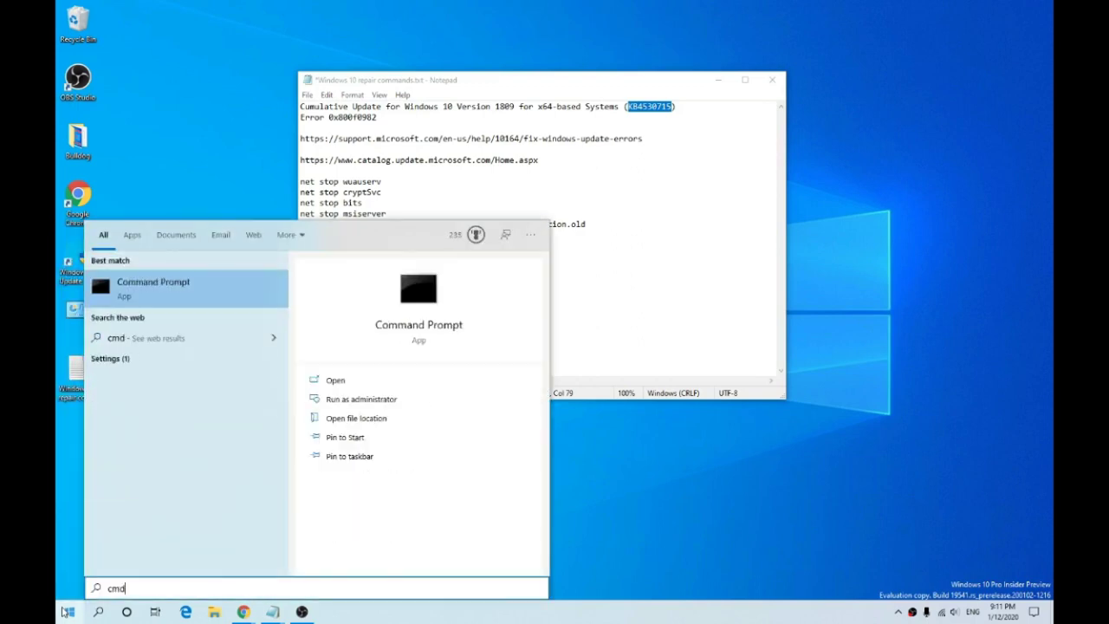
{"action": "right_click", "coordinate": [157, 295]}
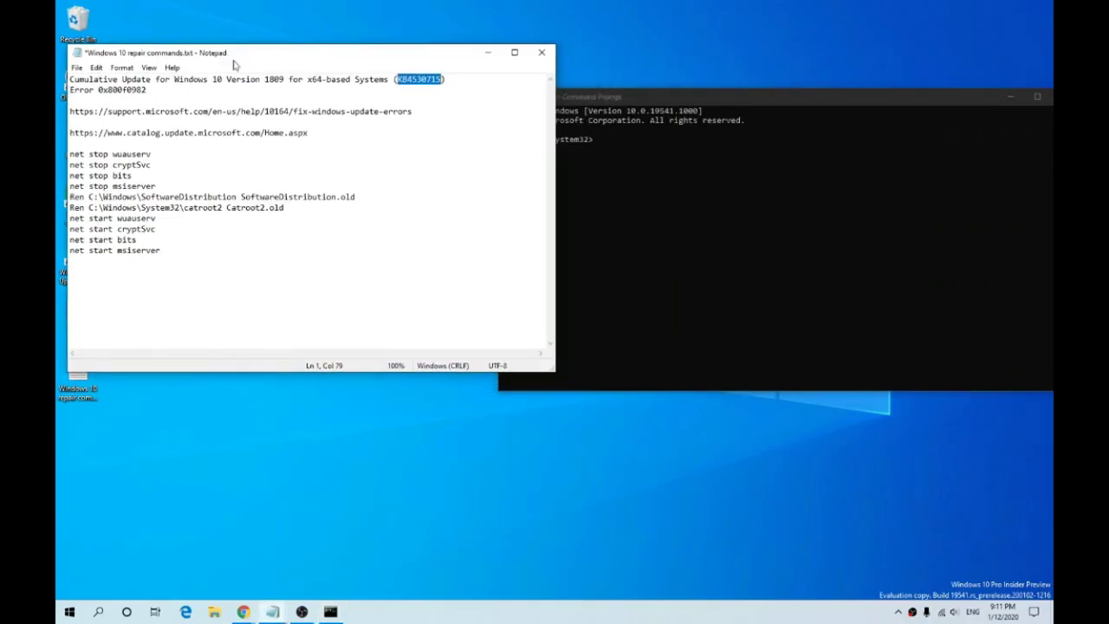
{"action": "left_click_drag", "start_coordinate": [656, 93], "coordinate": [723, 75]}
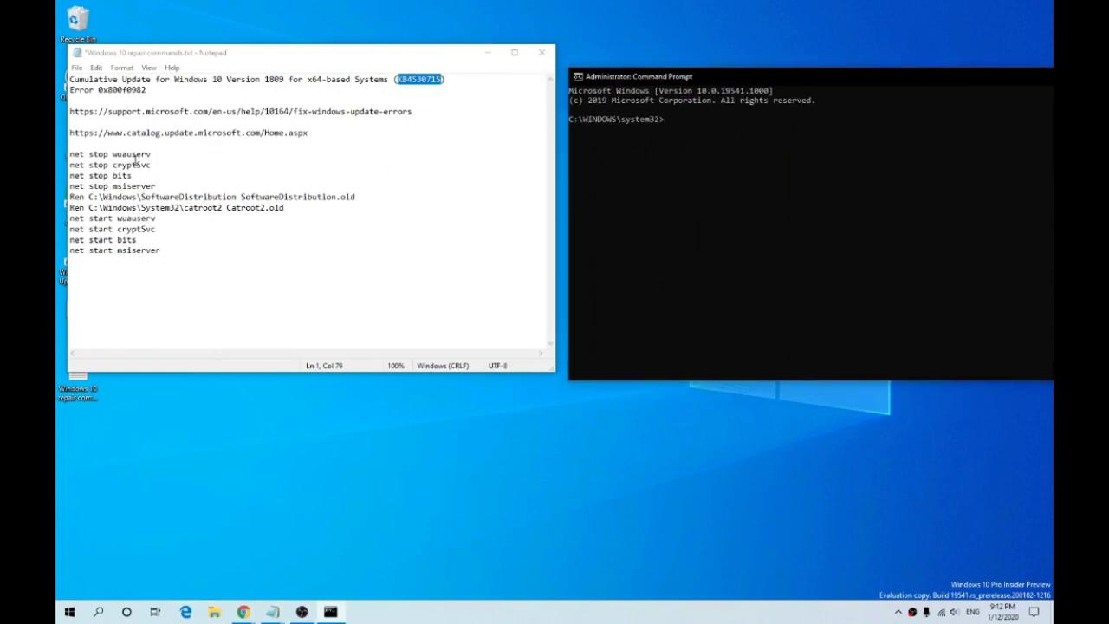
- Copy all the commands from "net stop wuauserv" through "net start msiserver" in the Notepad notes and run them in Command Prompt
{"action": "left_click_drag", "start_coordinate": [158, 154], "coordinate": [69, 154]}
{"action": "left_click_drag", "start_coordinate": [173, 254], "coordinate": [70, 152]}
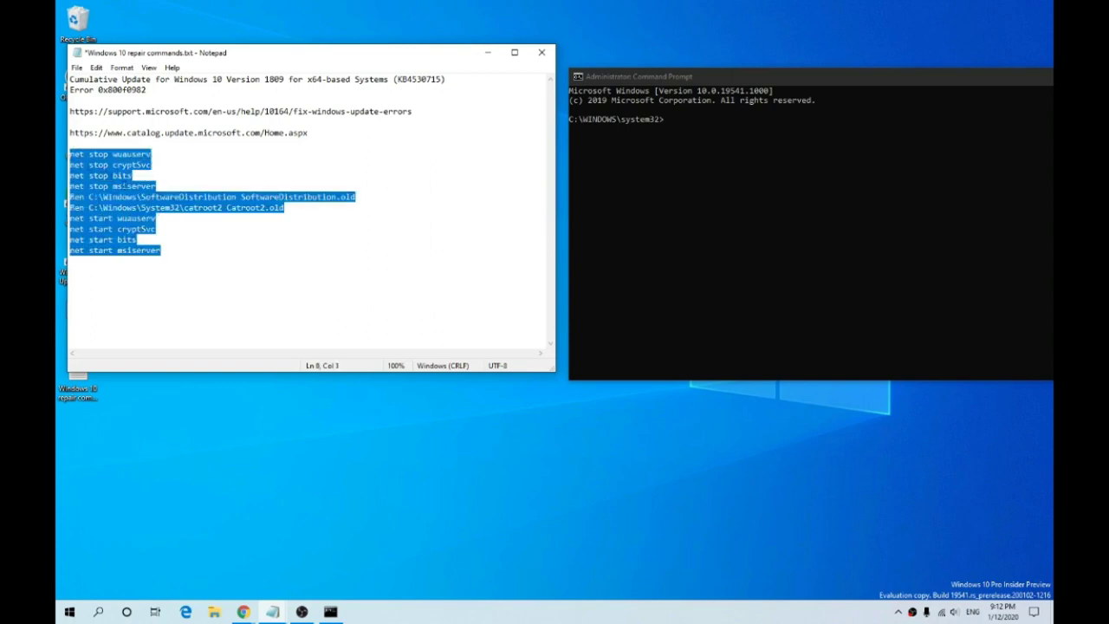
{"action": "left_click", "coordinate": [667, 176]}
{"action": "right_click", "coordinate": [668, 176]}
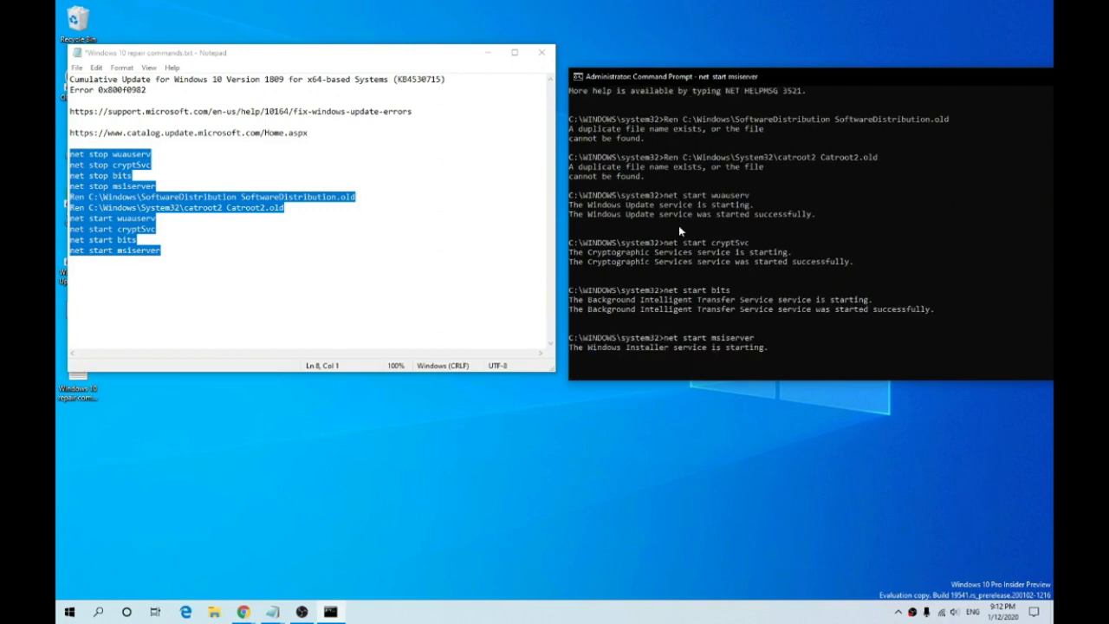
- Review the net stop, Ren and net start command groups in the notes against the Command Prompt output
{"action": "left_click", "coordinate": [303, 189]}
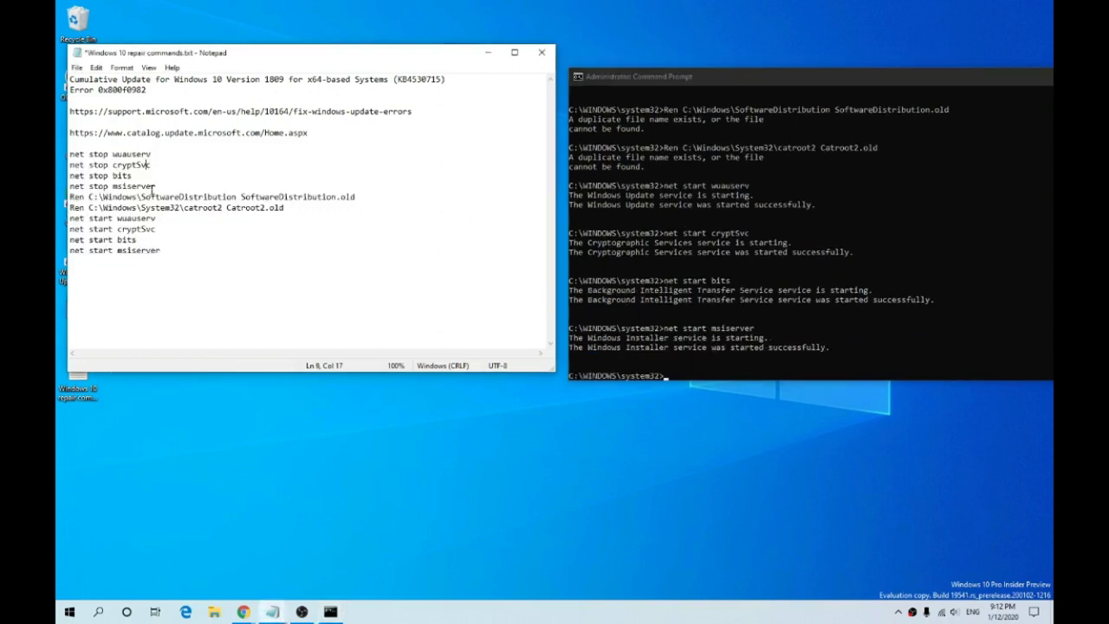
{"action": "left_click_drag", "start_coordinate": [157, 187], "coordinate": [80, 151]}
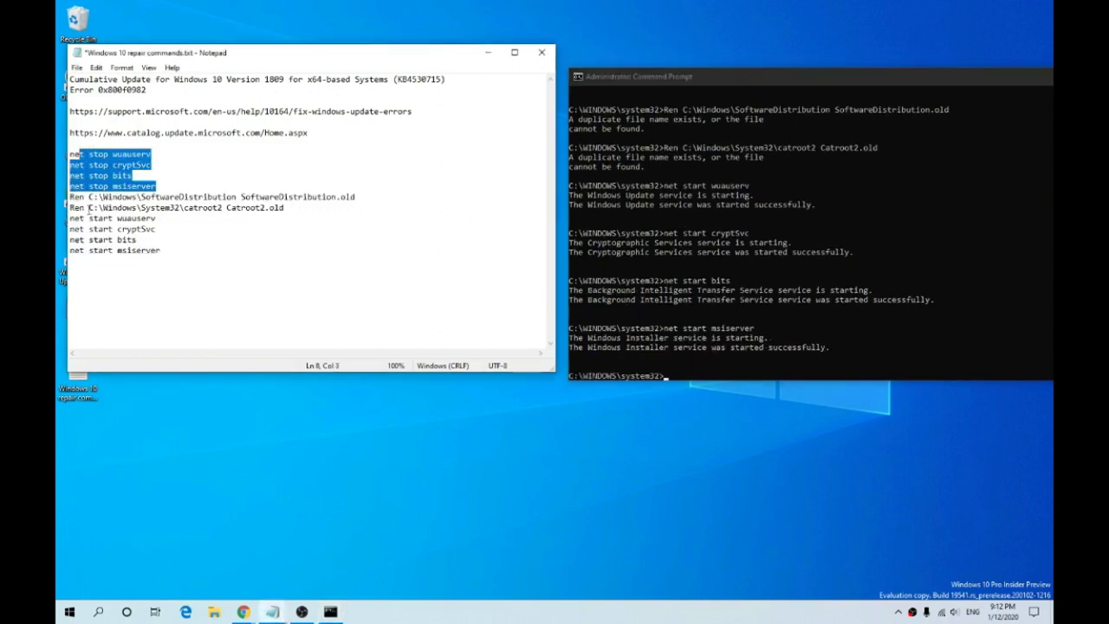
{"action": "left_click_drag", "start_coordinate": [74, 197], "coordinate": [368, 197]}
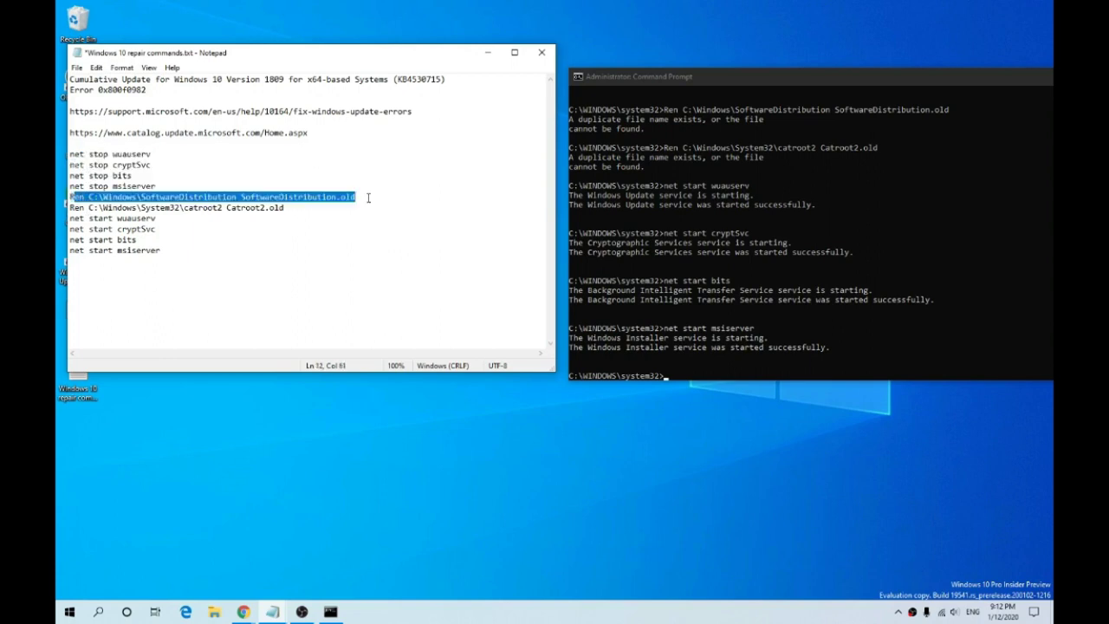
{"action": "left_click_drag", "start_coordinate": [297, 210], "coordinate": [92, 197]}
{"action": "left_click_drag", "start_coordinate": [174, 252], "coordinate": [78, 217]}
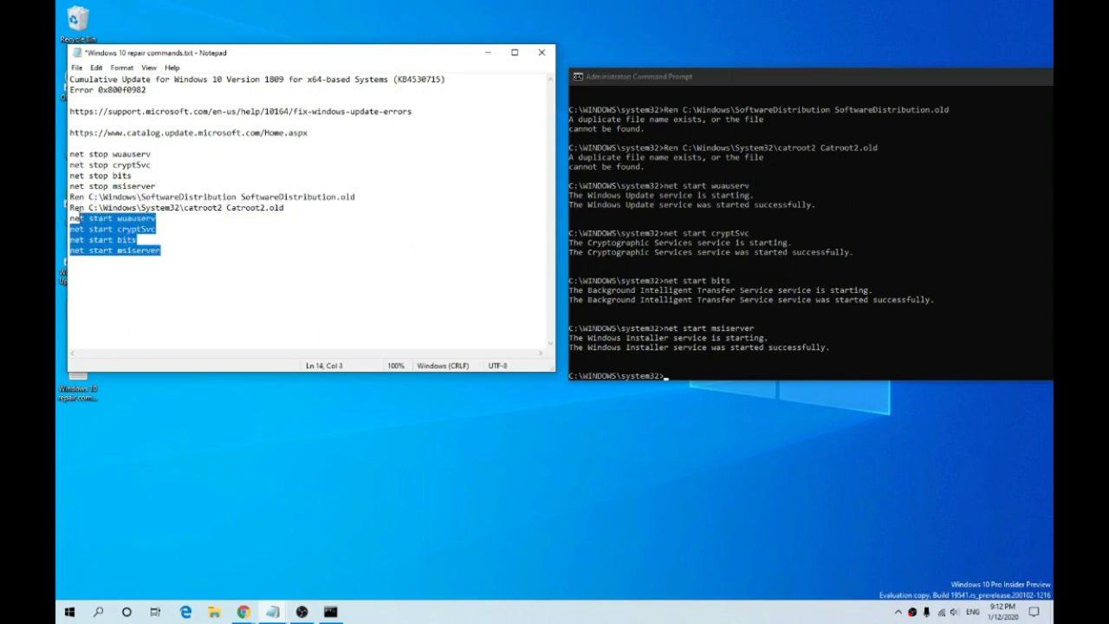
{"action": "left_click", "coordinate": [799, 345]}
{"action": "left_click", "coordinate": [798, 345]}
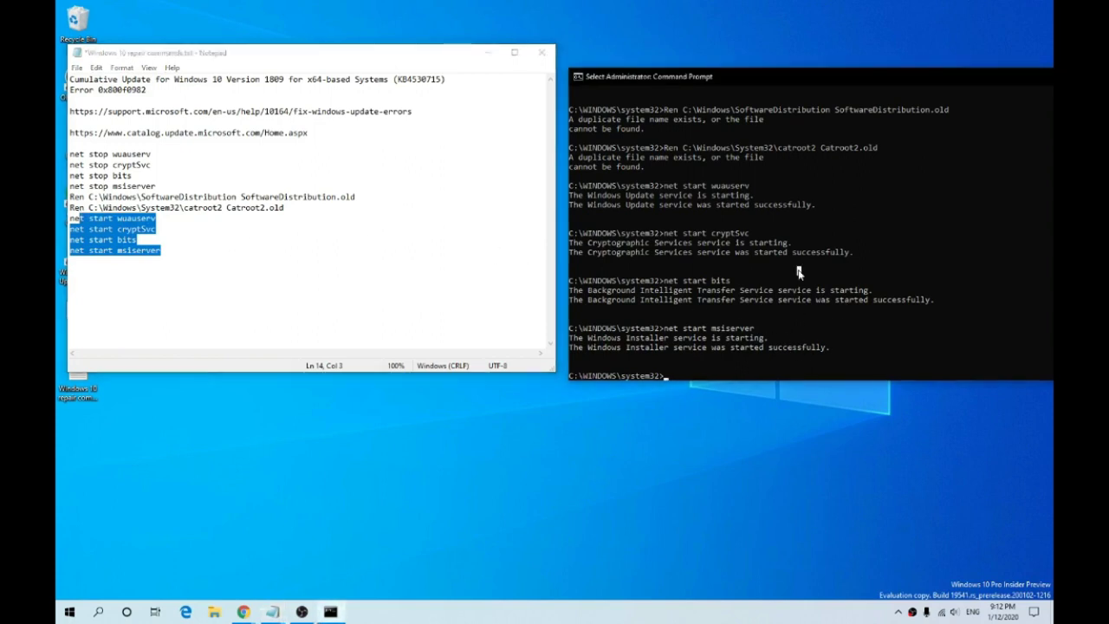